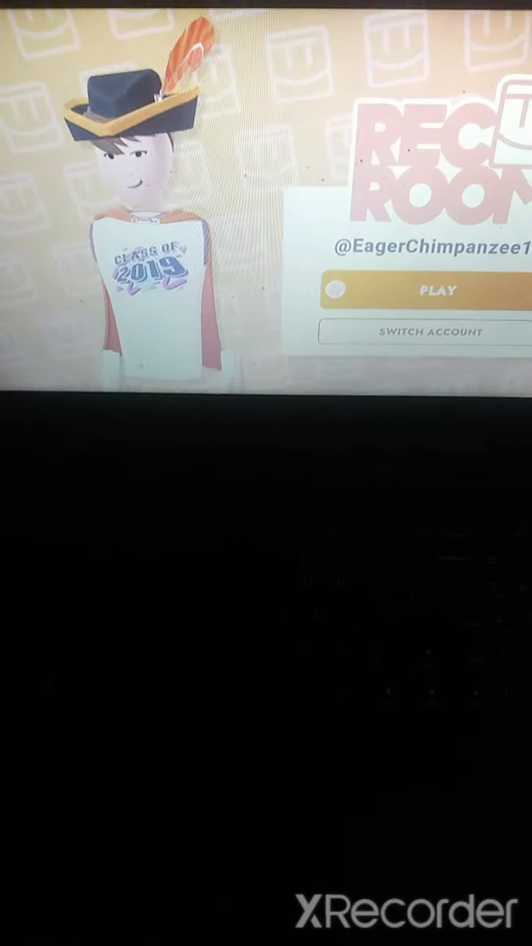
Select PLAY with the signed-in account and load into the dorm room.
key(Return)
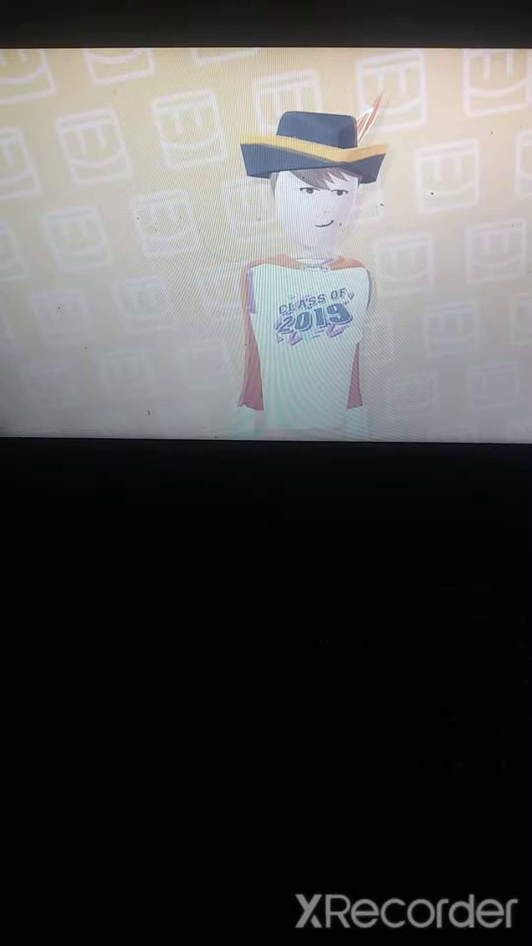